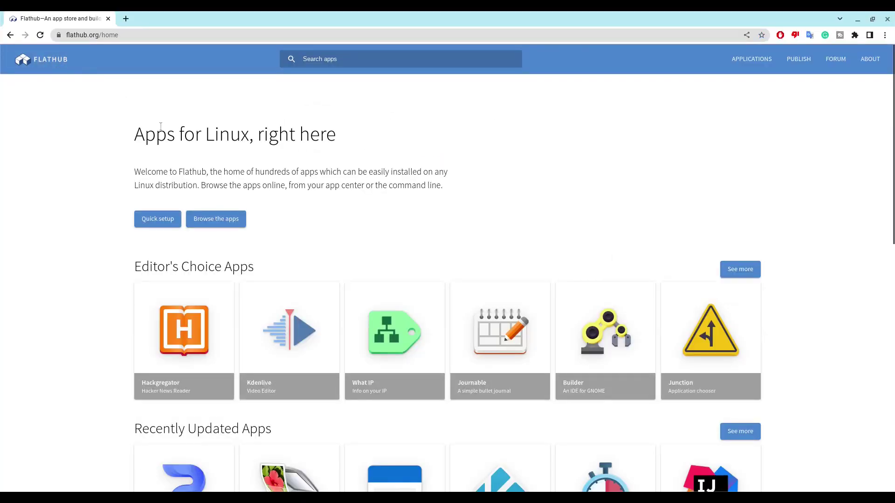
# Browse the Flathub home page down to the popular apps and open the RPCS3 app page.
pyautogui.click(76, 35)
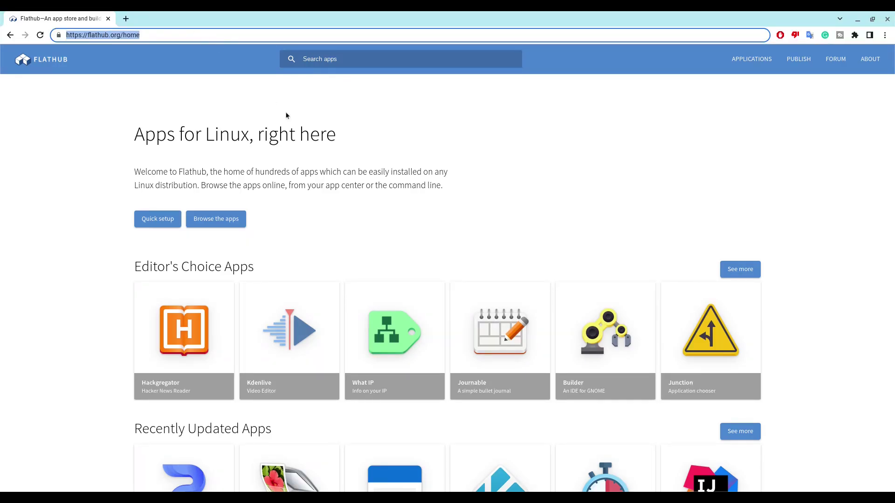
pyautogui.scroll(-3, 334, 177)
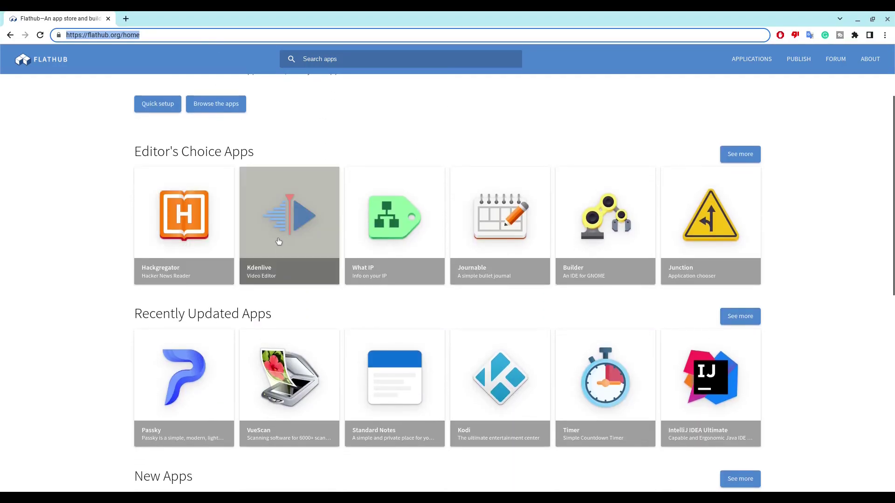
pyautogui.scroll(-5, 554, 226)
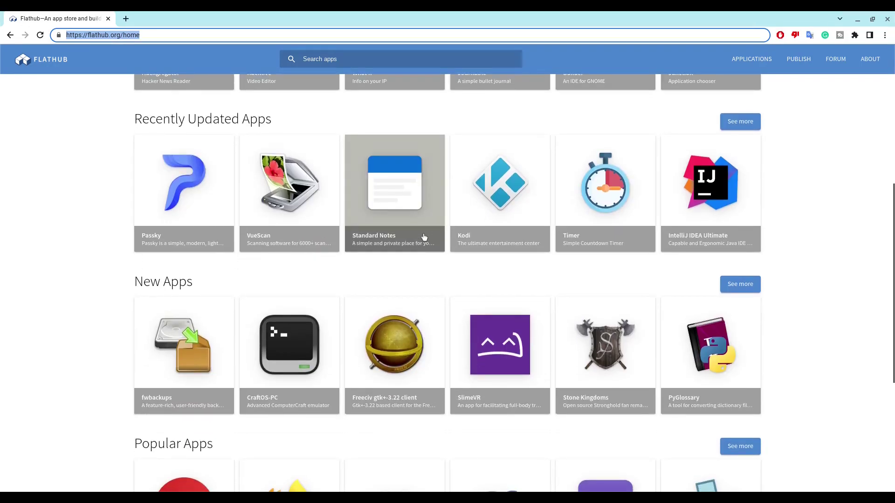
pyautogui.scroll(-1, 460, 257)
pyautogui.scroll(-4, 460, 257)
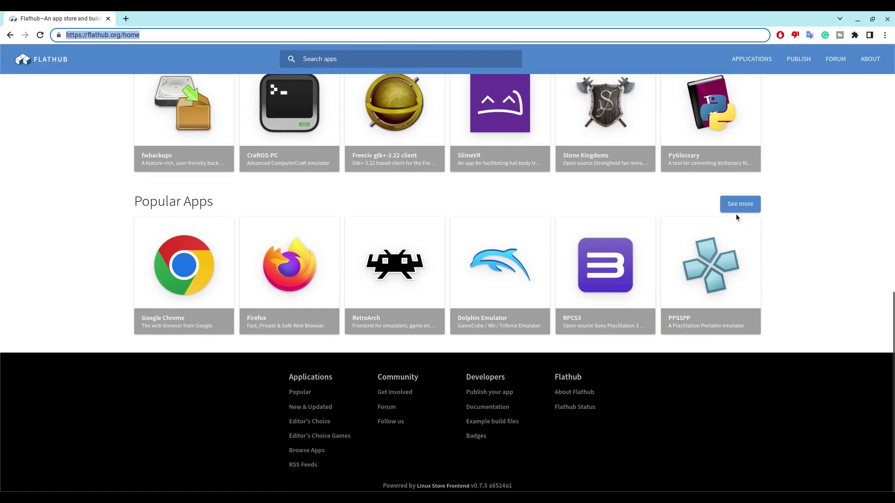
pyautogui.scroll(5, 731, 207)
pyautogui.scroll(-5, 729, 205)
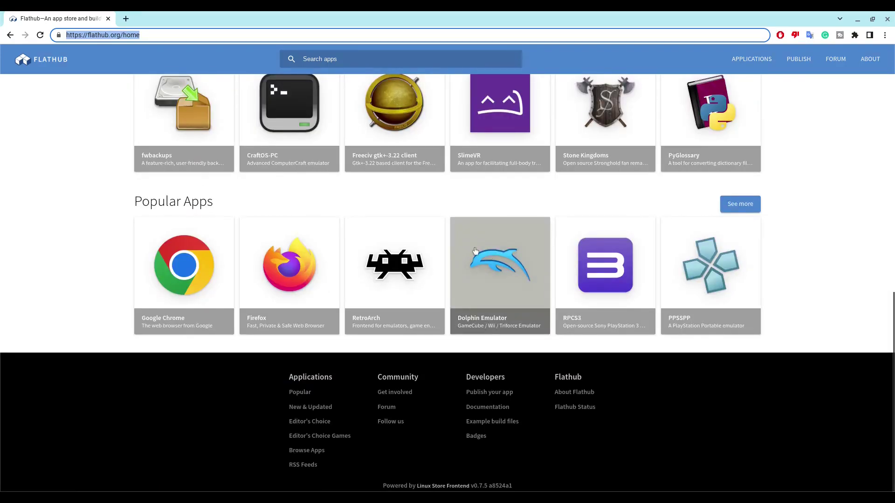
pyautogui.click(608, 265)
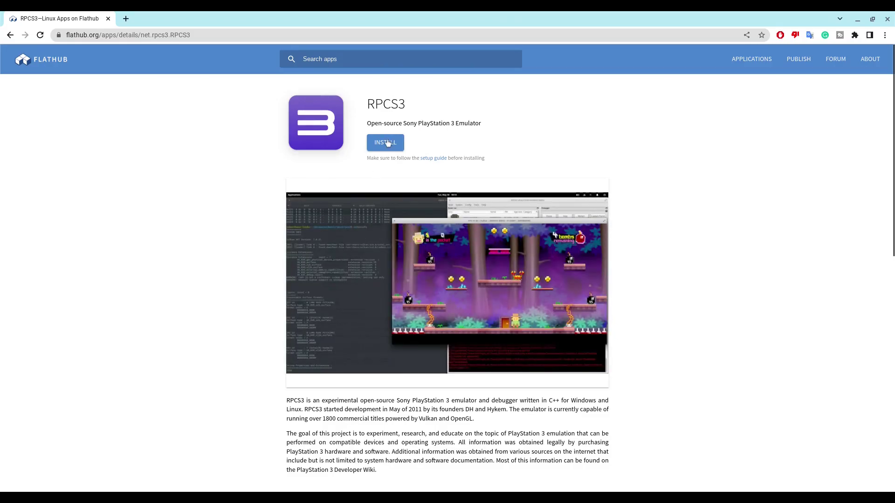
pyautogui.doubleClick(382, 102)
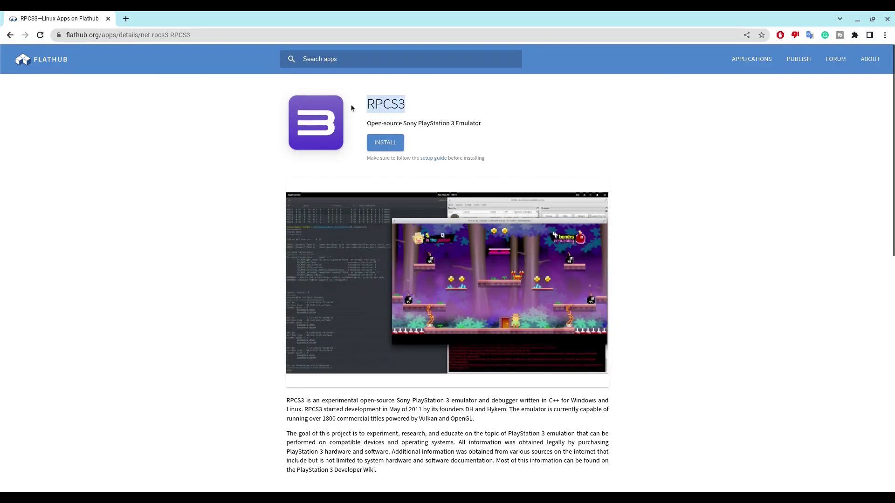
pyautogui.click(351, 108)
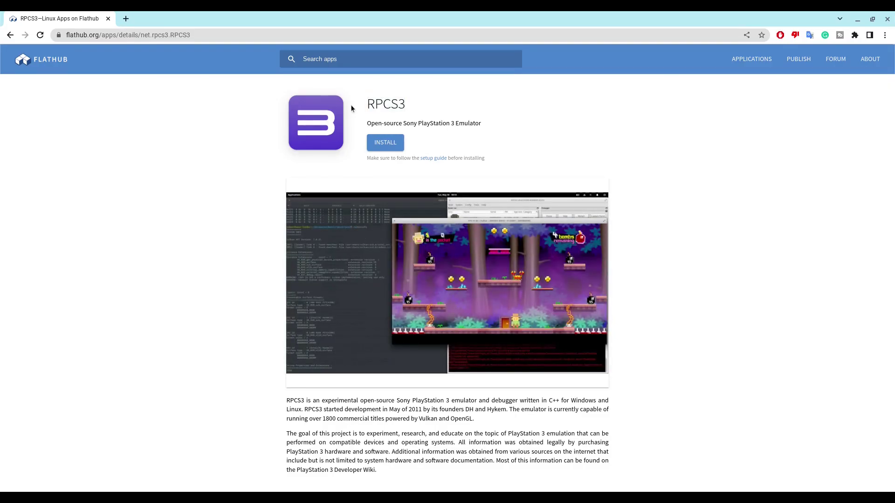
# Open the Flatpak setup guide linked on the RPCS3 page and choose the Chrome OS instructions.
pyautogui.click(424, 158)
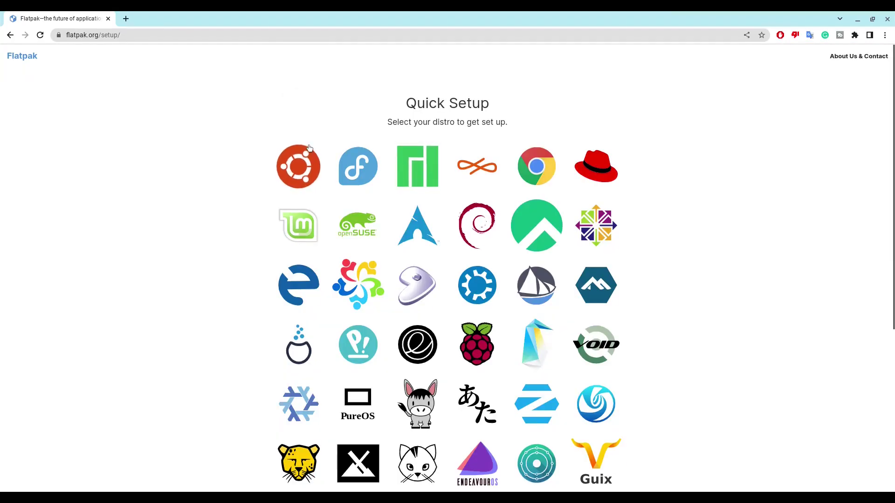
pyautogui.click(534, 170)
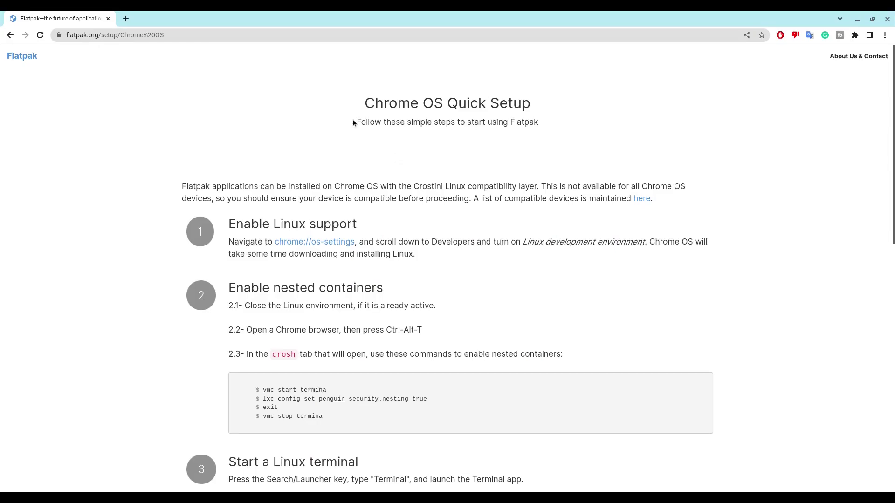
pyautogui.moveTo(322, 125); pyautogui.dragTo(402, 141)
pyautogui.click(403, 144)
pyautogui.scroll(-2, 403, 144)
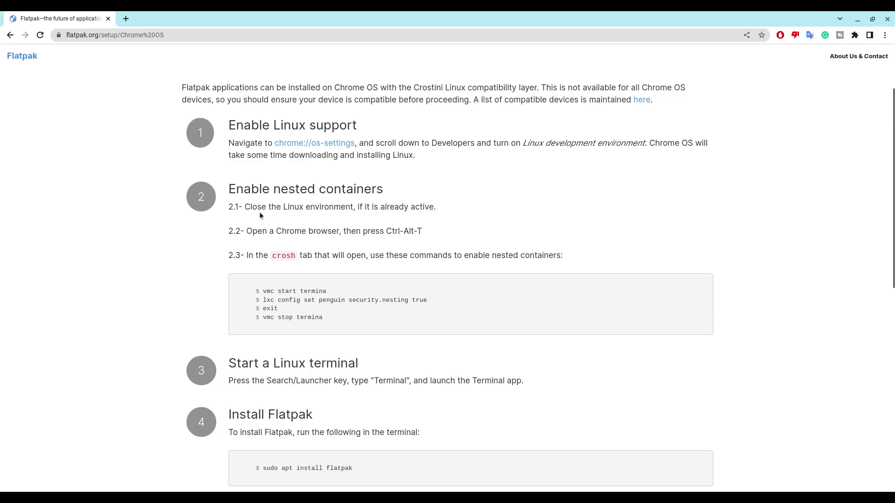
# Examine the guide's sections on enabling Linux support and nested containers, including the crosh commands.
pyautogui.doubleClick(259, 211)
pyautogui.moveTo(269, 212); pyautogui.dragTo(317, 213)
pyautogui.click(316, 213)
pyautogui.moveTo(229, 125); pyautogui.dragTo(384, 121)
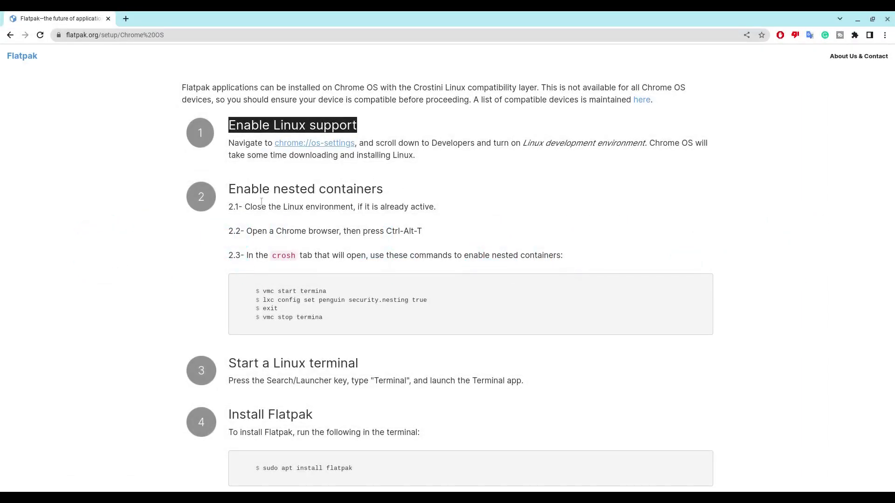
pyautogui.moveTo(227, 189); pyautogui.dragTo(387, 192)
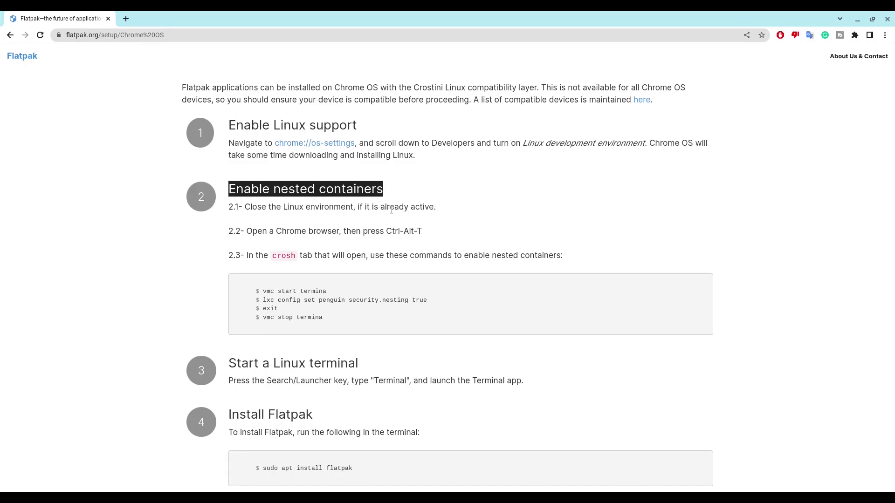
pyautogui.moveTo(260, 290); pyautogui.dragTo(325, 322)
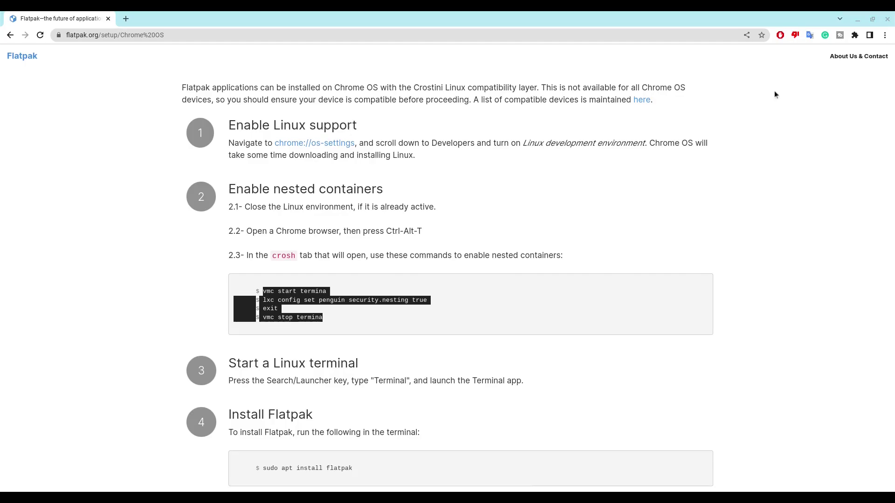
pyautogui.click(789, 205)
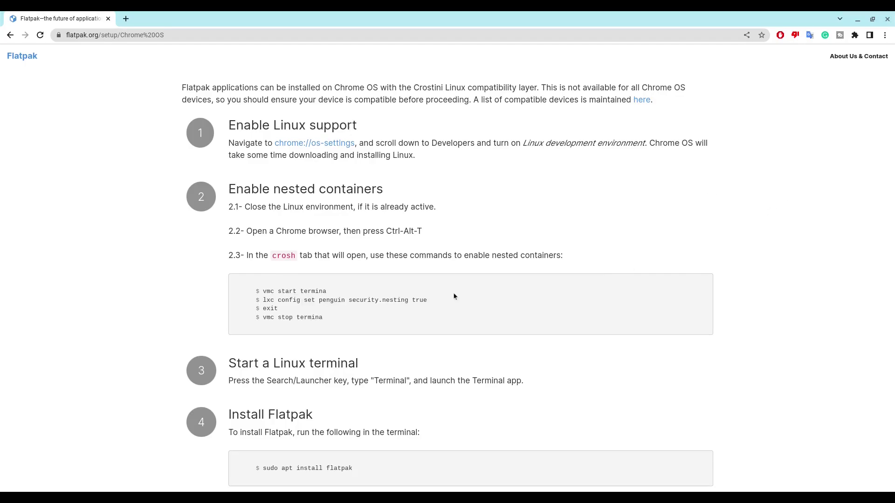
# Read on to the Install Flatpak section and select the command "sudo apt install flatpak".
pyautogui.scroll(-2, 426, 285)
pyautogui.scroll(-4, 426, 287)
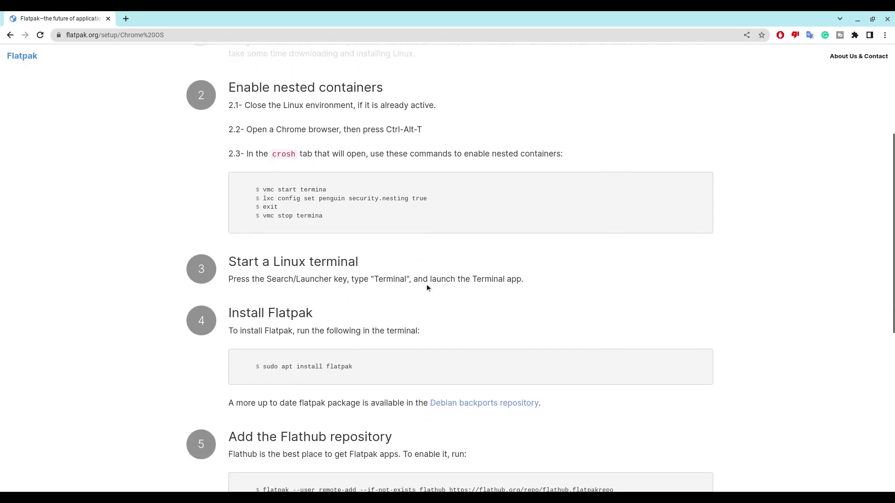
pyautogui.scroll(-2, 426, 287)
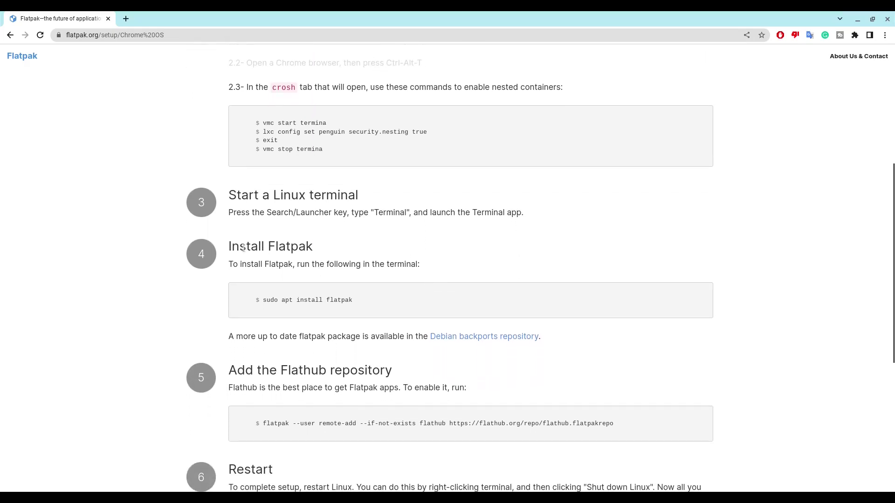
pyautogui.moveTo(228, 246); pyautogui.dragTo(317, 249)
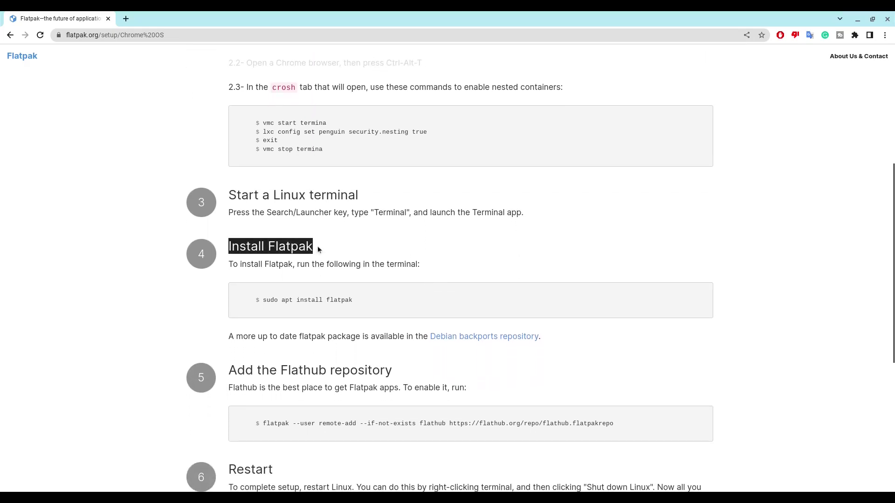
pyautogui.click(325, 298)
pyautogui.tripleClick(310, 301)
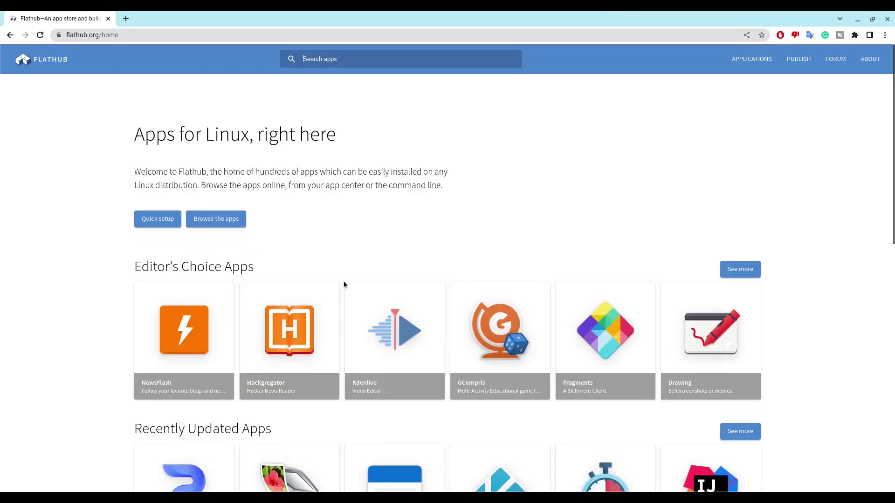
# Open RPCS3 from Flathub's popular apps and copy its command-line install command, "flatpak install flathub net.rpcs3.RPCS3".
pyautogui.scroll(-5, 343, 281)
pyautogui.scroll(-6, 486, 258)
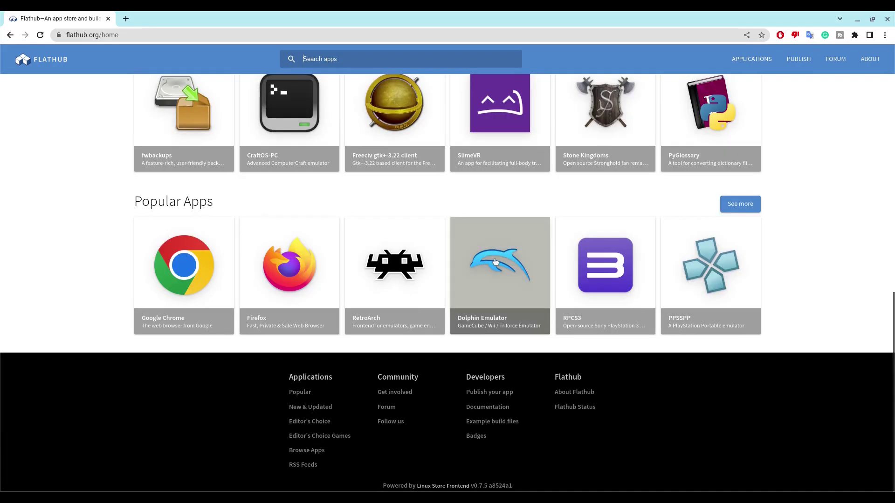
pyautogui.click(590, 263)
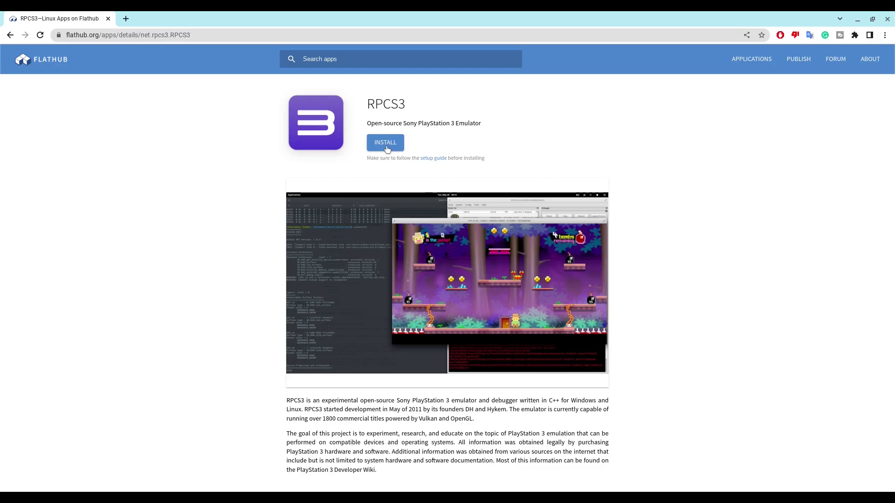
pyautogui.scroll(-10, 531, 332)
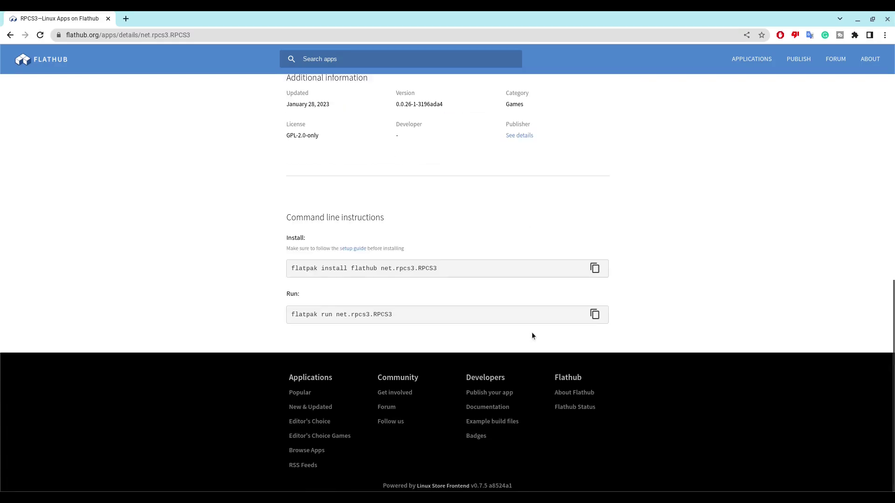
pyautogui.scroll(1, 532, 336)
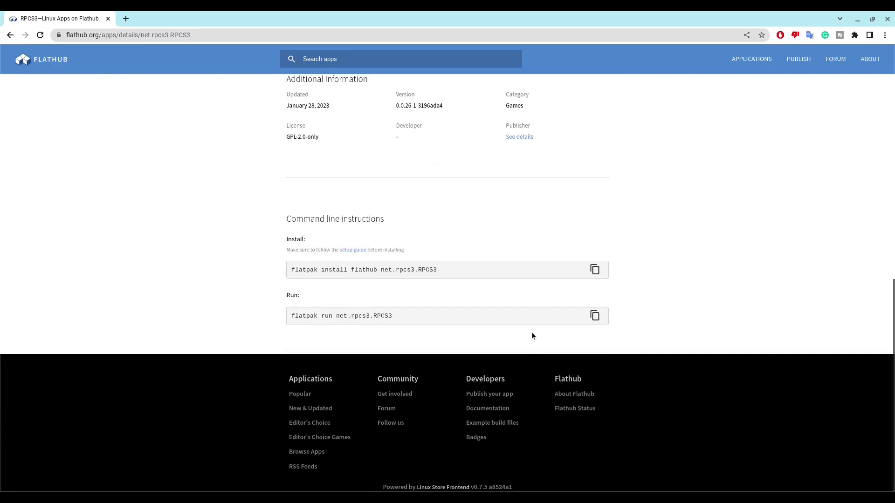
pyautogui.click(593, 270)
pyautogui.hotkey('ctrl', 'alt', 't')
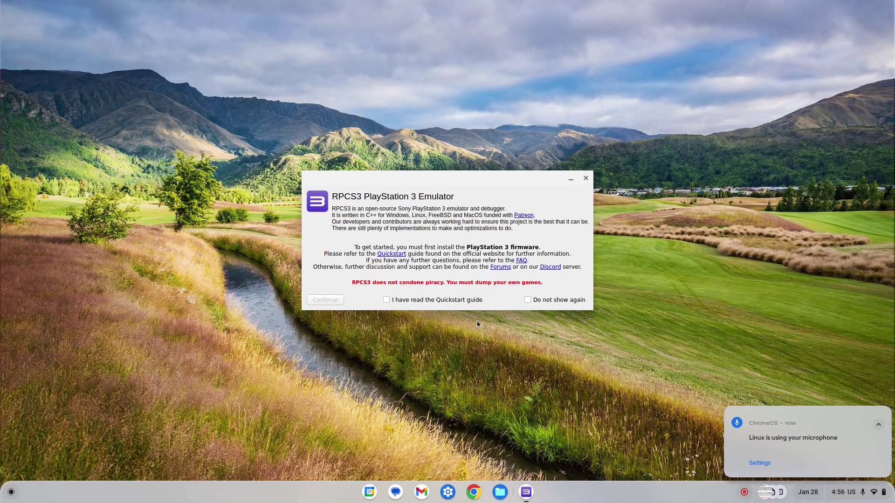
# Confirm having read the Quickstart guide in the RPCS3 welcome dialog, continue, and maximize the main window.
pyautogui.click(457, 300)
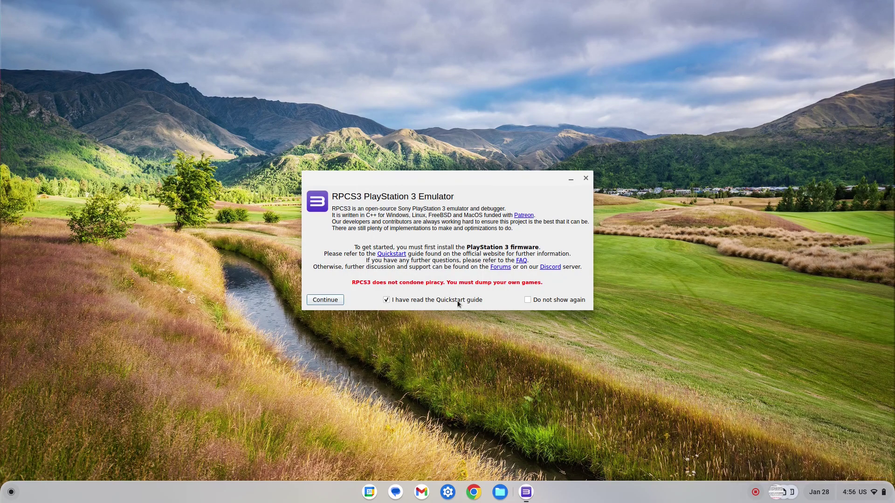
pyautogui.click(335, 299)
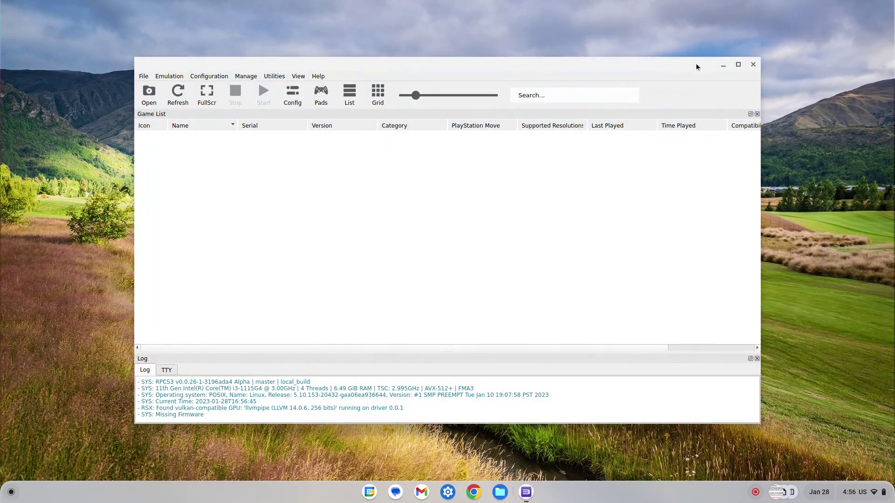
pyautogui.click(736, 65)
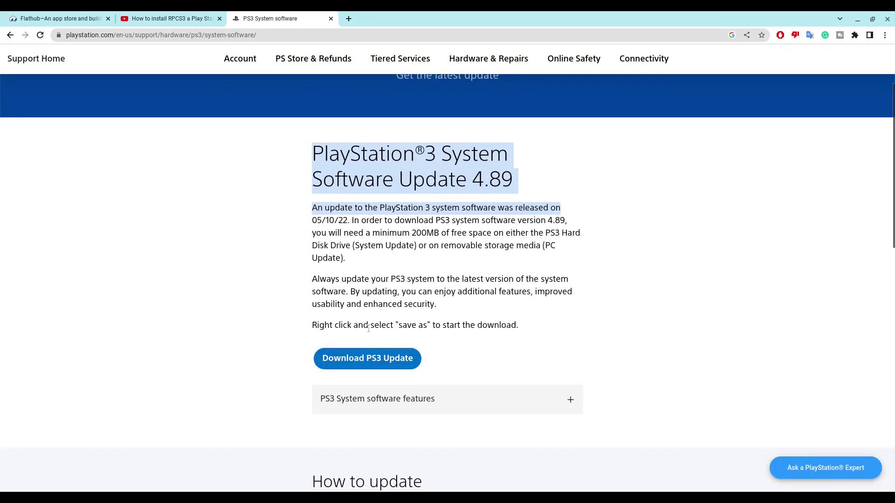
# Save the linked PS3 system software update from the PlayStation support page to Downloads as PS3UPDAT.PUP.
pyautogui.moveTo(395, 326); pyautogui.dragTo(430, 326)
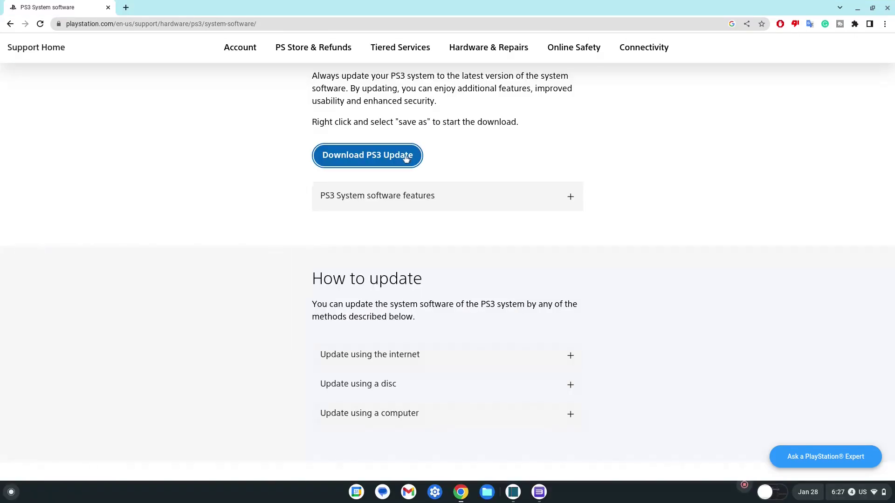
pyautogui.rightClick(406, 158)
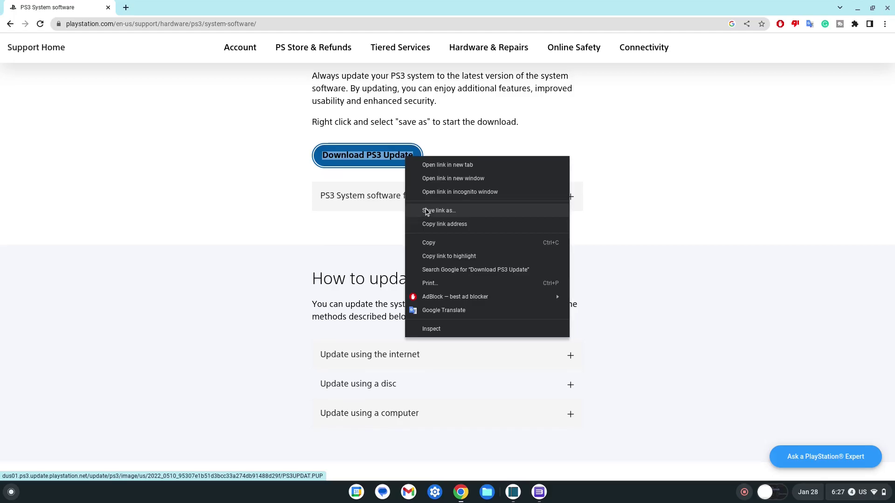
pyautogui.click(426, 211)
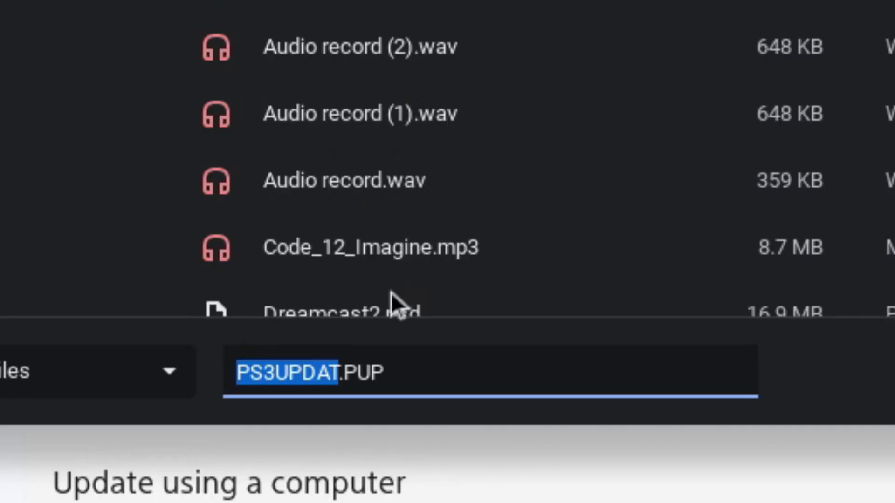
pyautogui.moveTo(256, 365); pyautogui.dragTo(393, 372)
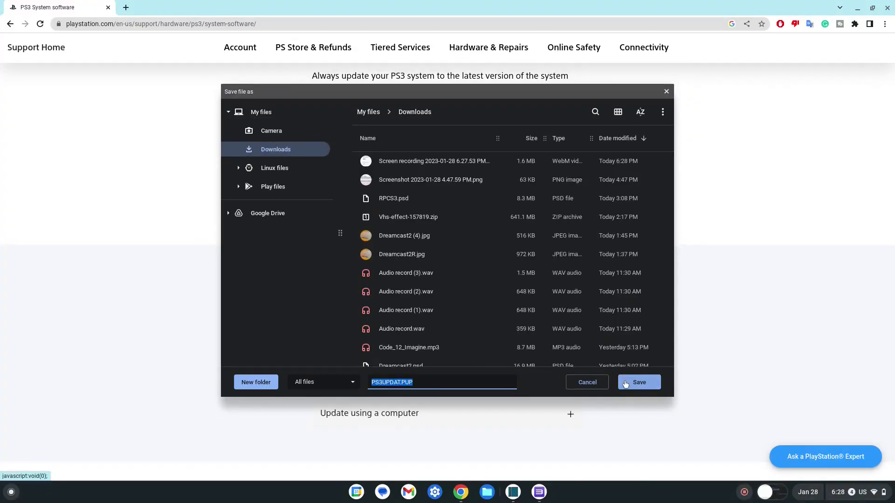
pyautogui.click(625, 381)
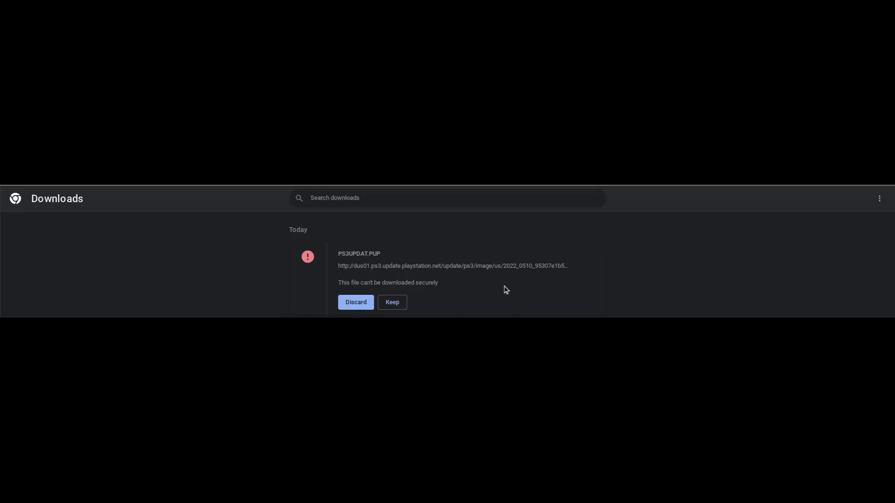
# Keep the blocked PS3UPDAT.PUP download and confirm keeping it anyway.
pyautogui.click(386, 308)
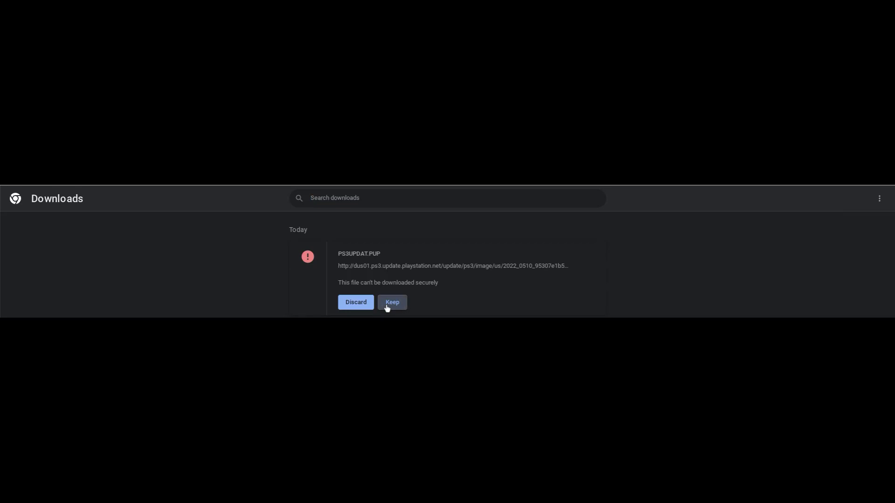
pyautogui.click(387, 308)
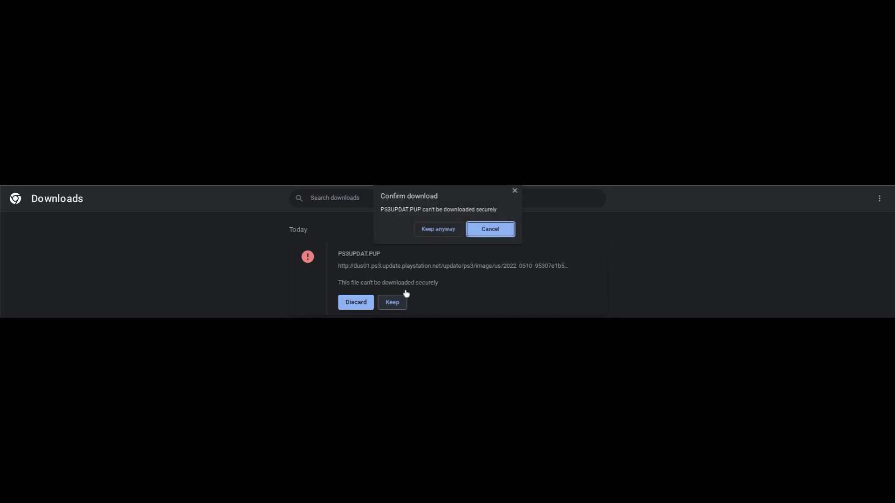
pyautogui.click(438, 231)
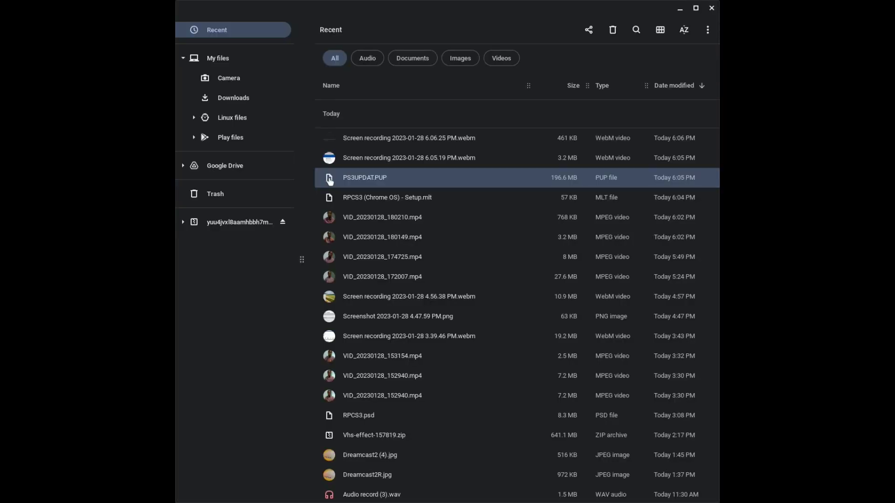
pyautogui.click(329, 180)
pyautogui.click(330, 196)
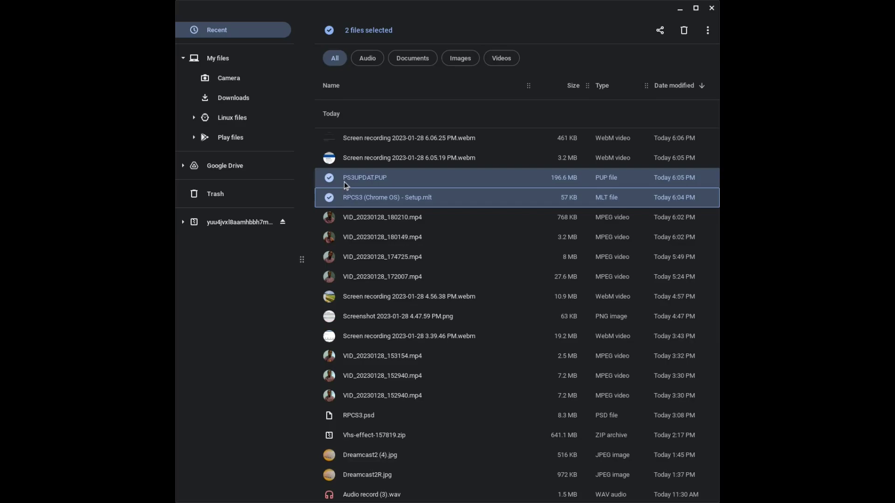
pyautogui.rightClick(345, 184)
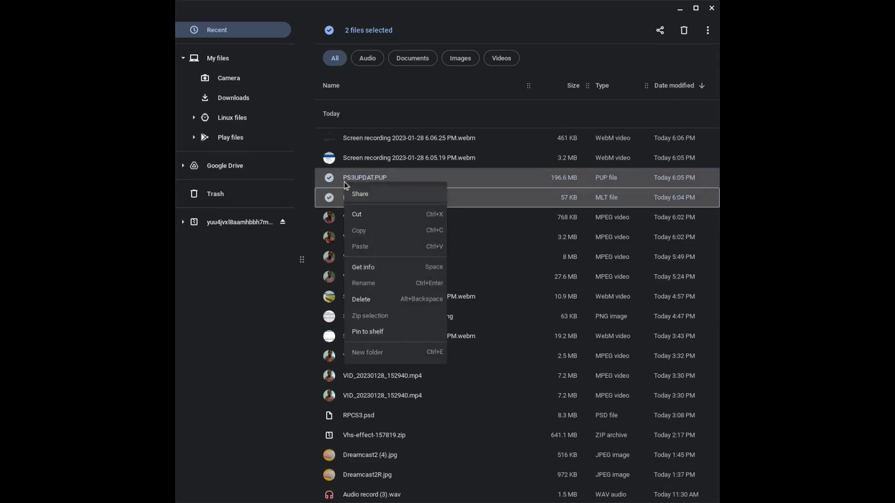
pyautogui.click(365, 220)
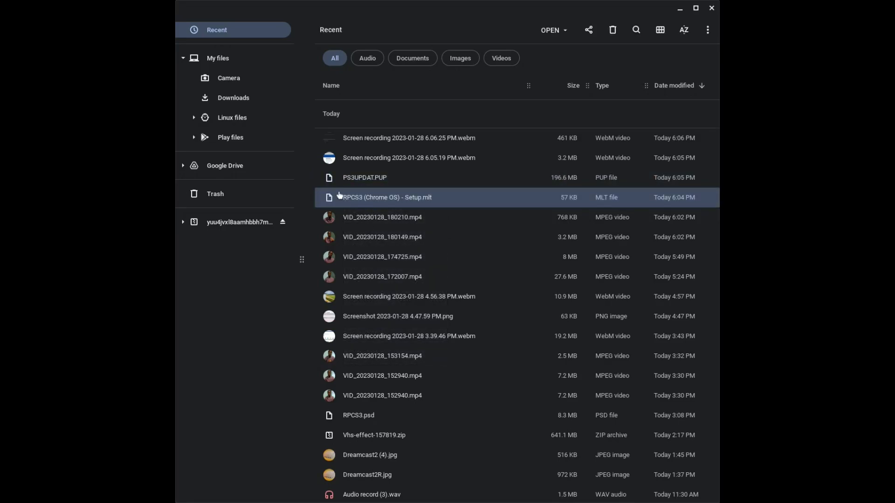
# Copy only PS3UPDAT.PUP from the recent files and open the Linux files folder.
pyautogui.click(329, 177)
pyautogui.rightClick(334, 186)
pyautogui.click(368, 244)
pyautogui.click(271, 120)
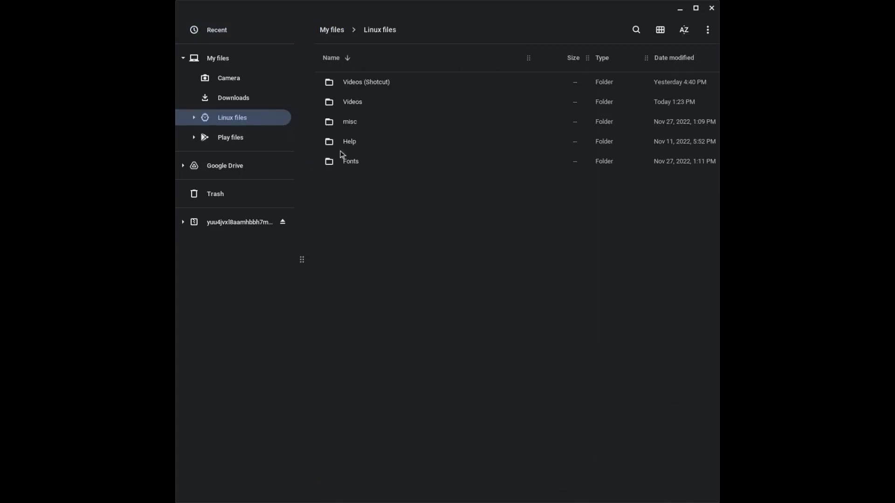
# Search Linux files for "rpcs", then return to the folder's full listing.
pyautogui.click(635, 32)
pyautogui.write('rpcs')
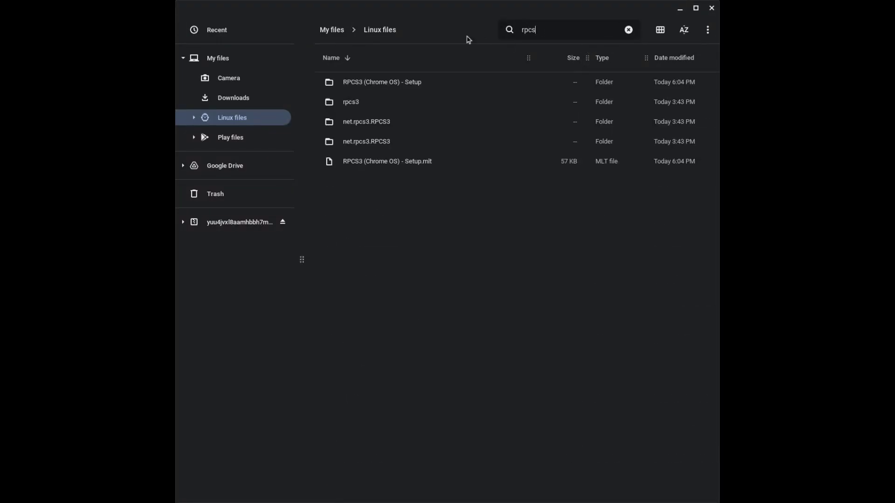
pyautogui.click(277, 100)
pyautogui.click(274, 116)
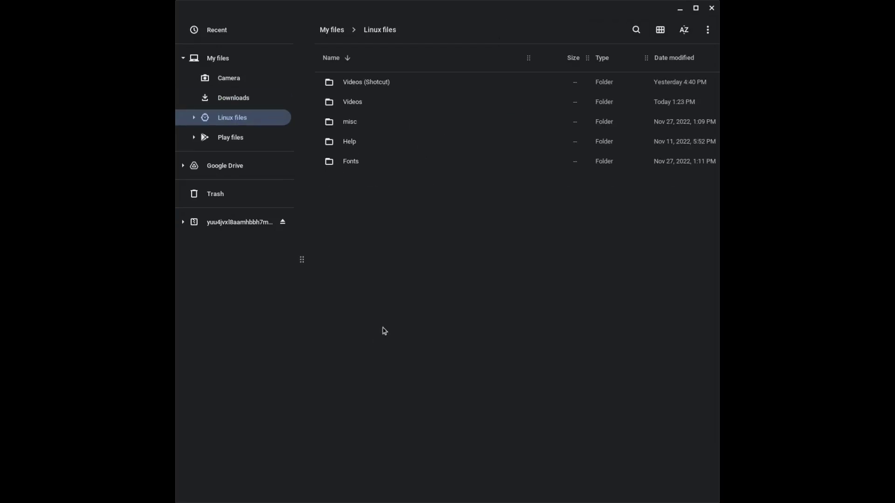
# Paste PS3UPDAT.PUP into the Linux files folder.
pyautogui.rightClick(432, 228)
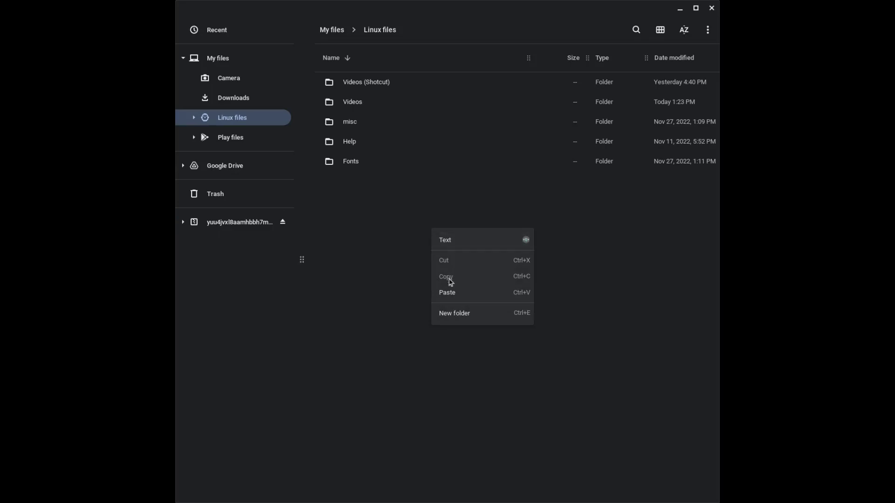
pyautogui.click(418, 279)
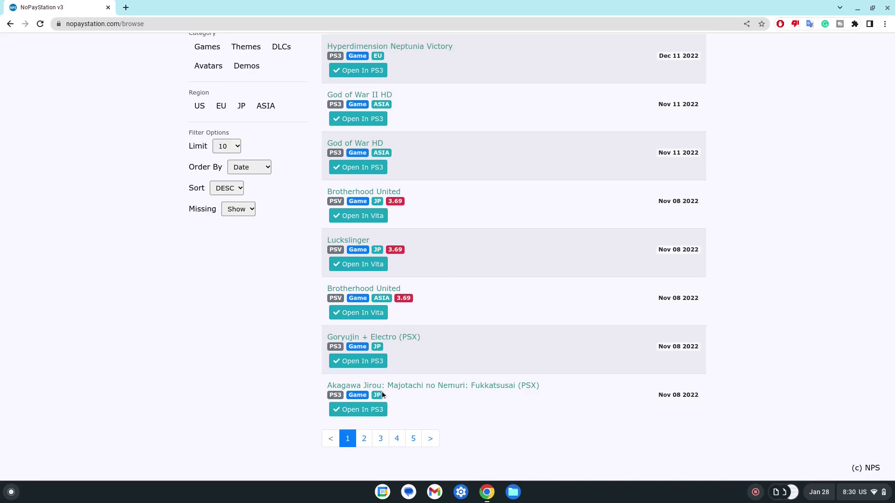
# Filter the NoPayStation listing in the browser by the PS3 platform and activate its search field.
pyautogui.scroll(2, 373, 406)
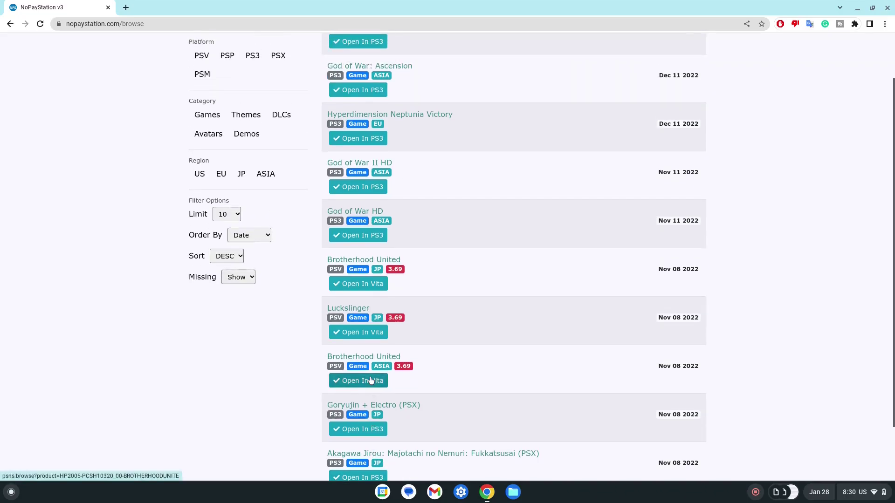
pyautogui.scroll(2, 371, 380)
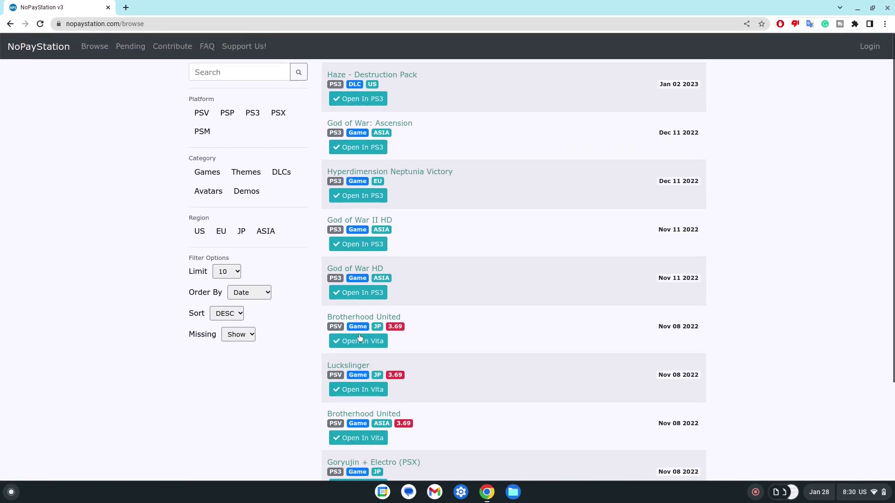
pyautogui.click(253, 114)
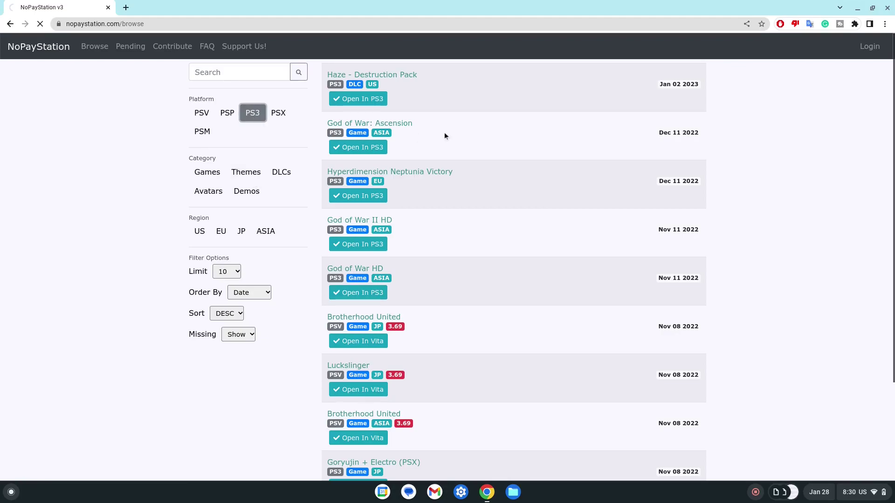
pyautogui.click(279, 78)
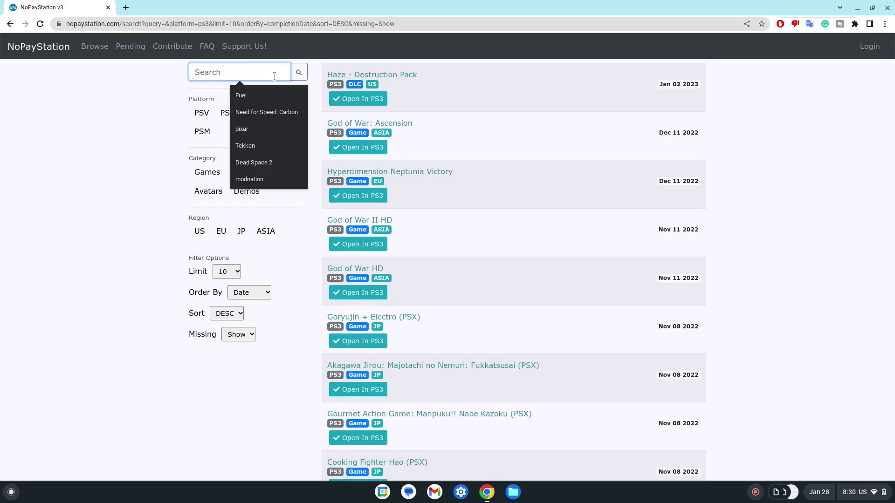
pyautogui.click(126, 7)
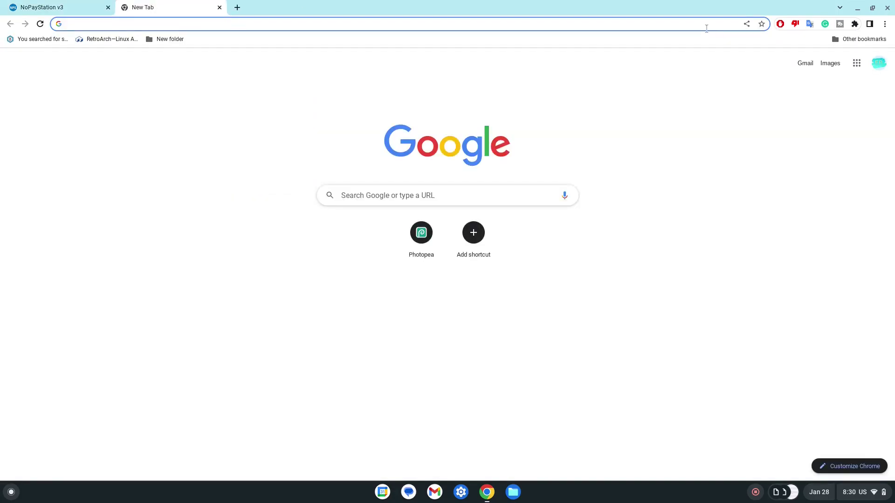
pyautogui.click(884, 24)
pyautogui.moveTo(761, 85)
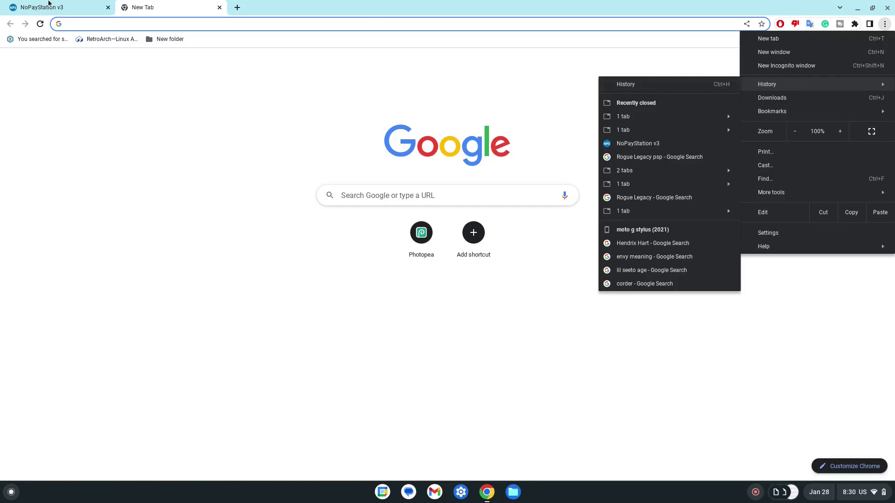
pyautogui.click(0, 3)
pyautogui.click(29, 7)
# Search the PS3 listing for "rogue legacy".
pyautogui.write('r')
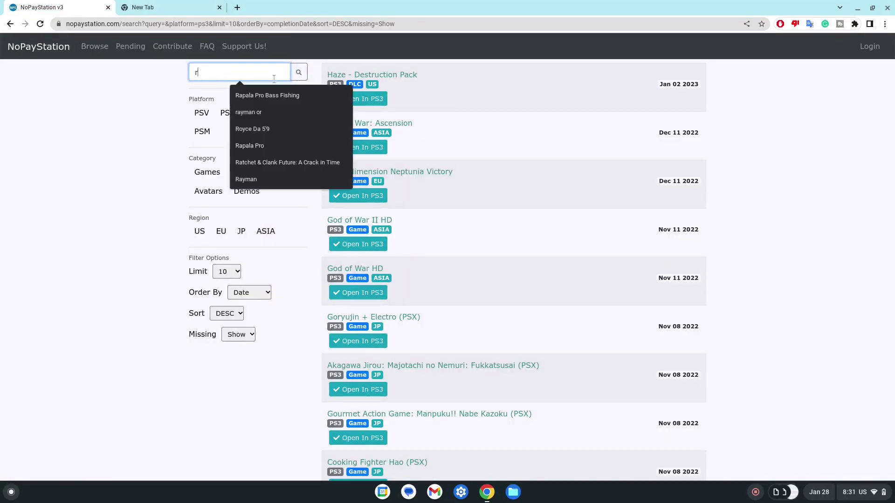
pyautogui.write('ogue')
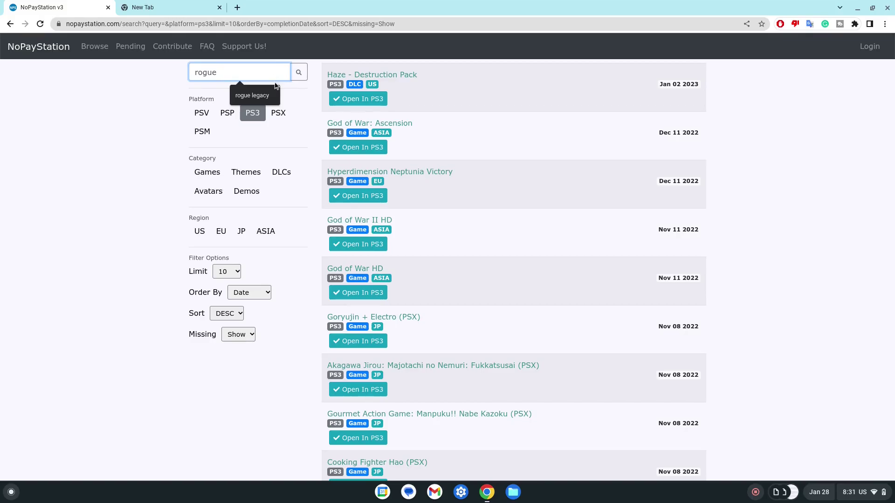
pyautogui.click(275, 92)
pyautogui.press('Return')
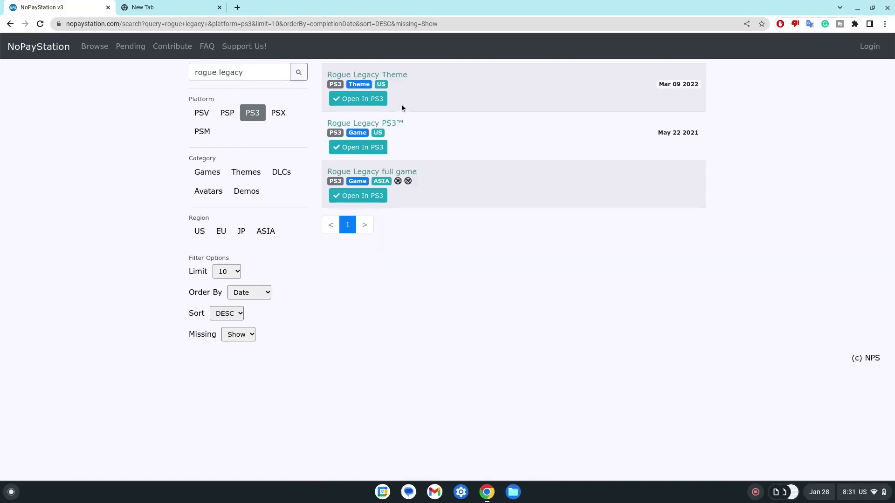
# Open the US Rogue Legacy PS3™ game entry and request its PKG and RAP downloads, saving the RAP file in Downloads.
pyautogui.click(382, 124)
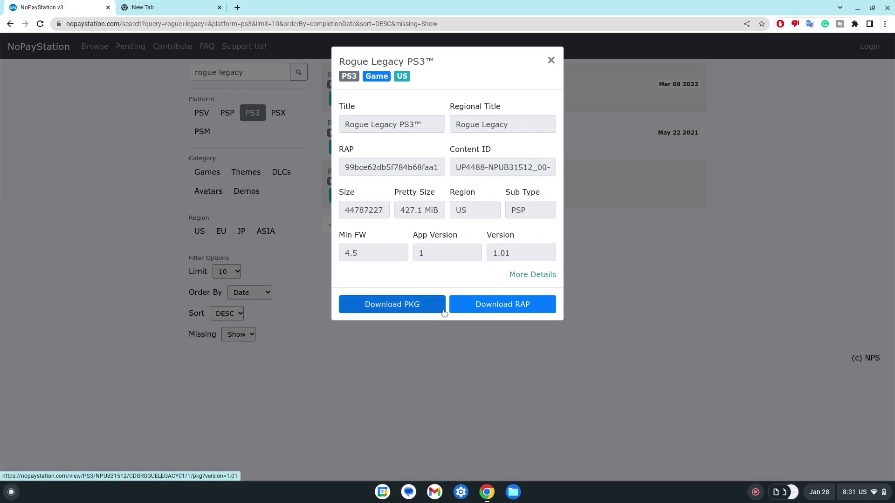
pyautogui.click(443, 313)
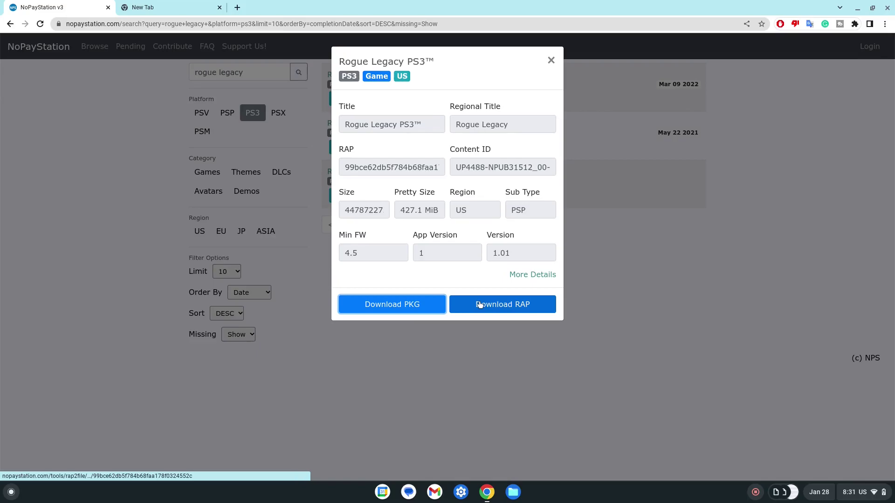
pyautogui.click(498, 302)
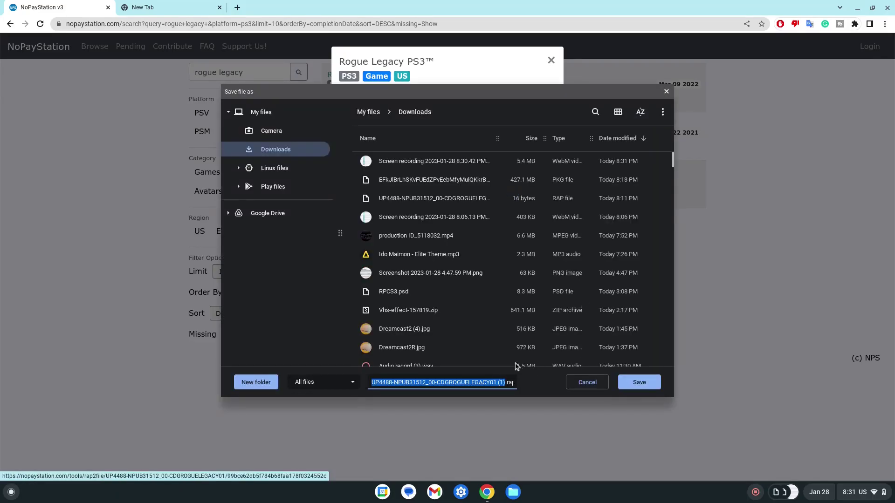
pyautogui.click(618, 380)
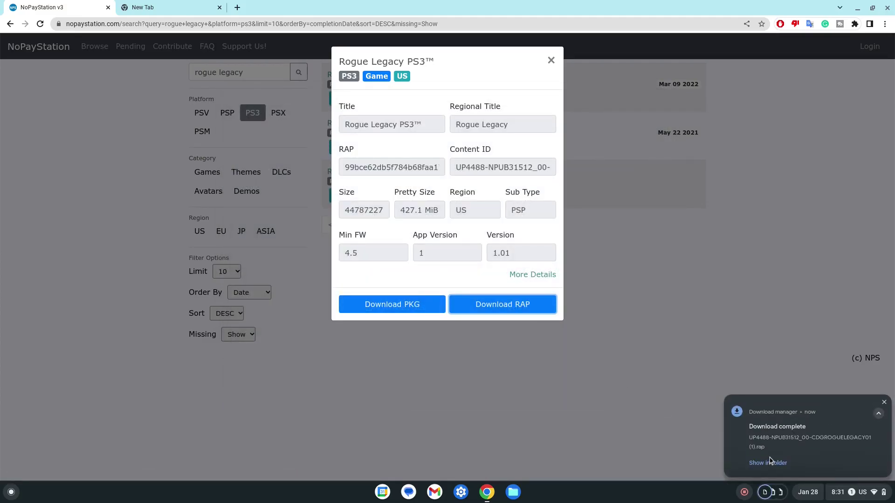
# View the saved RAP file in its folder, go up to My files, and close the Files window.
pyautogui.click(767, 462)
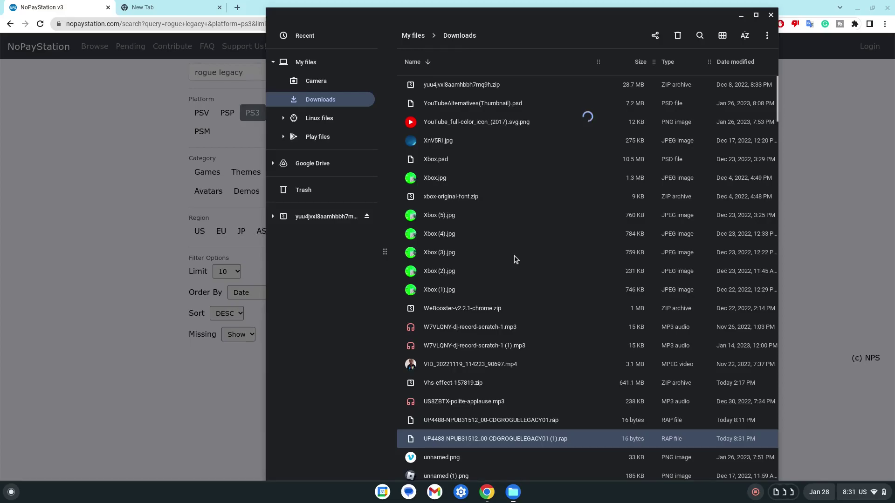
pyautogui.hotkey('alt', 'Up')
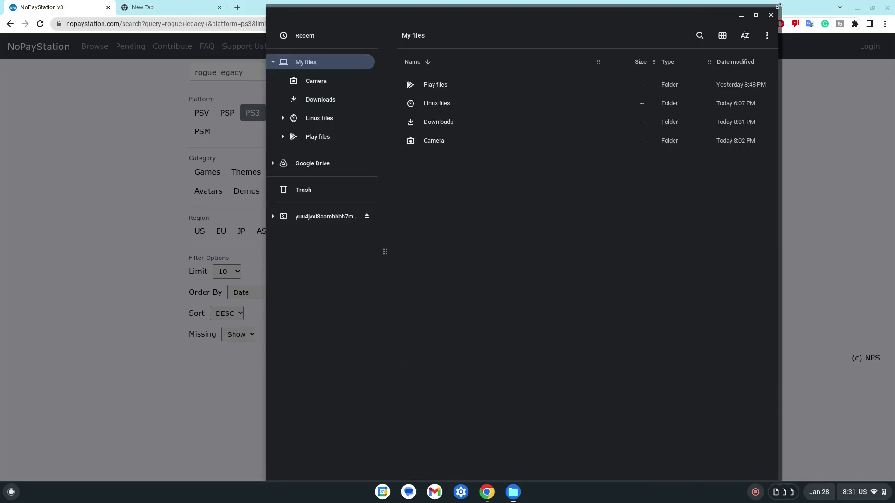
pyautogui.click(770, 15)
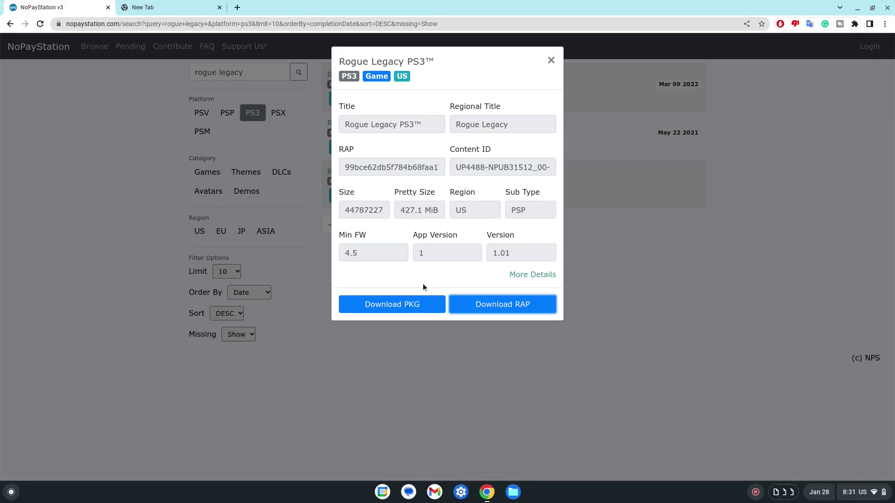
# Open the full details page for Rogue Legacy PS3™ and select its entire PKG Url for copying.
pyautogui.click(541, 275)
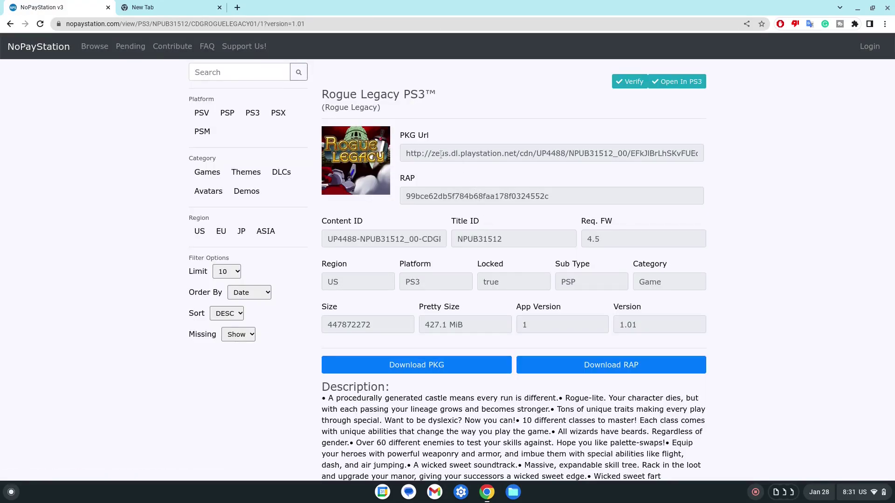
pyautogui.click(404, 152)
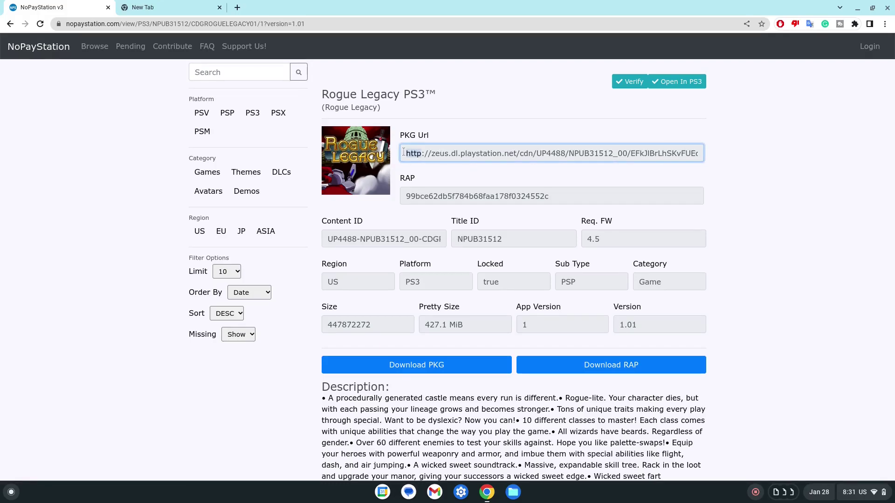
pyautogui.tripleClick(655, 150)
pyautogui.moveTo(655, 150); pyautogui.dragTo(722, 165)
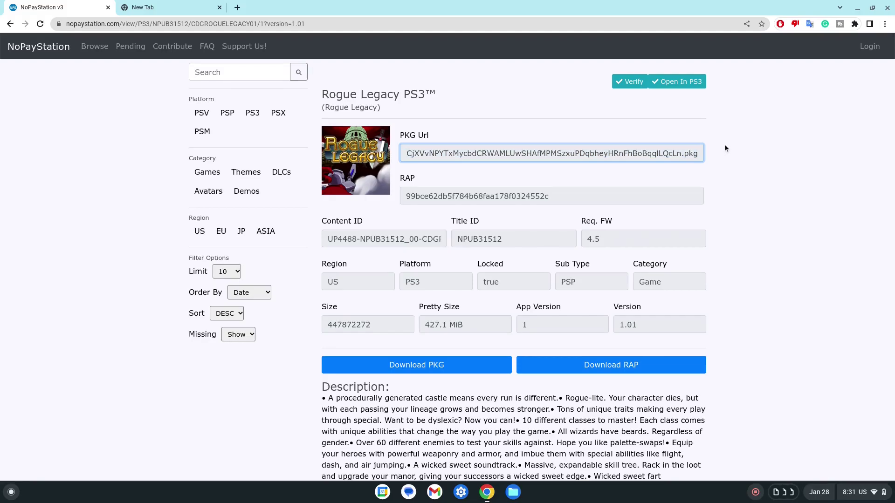
pyautogui.rightClick(689, 153)
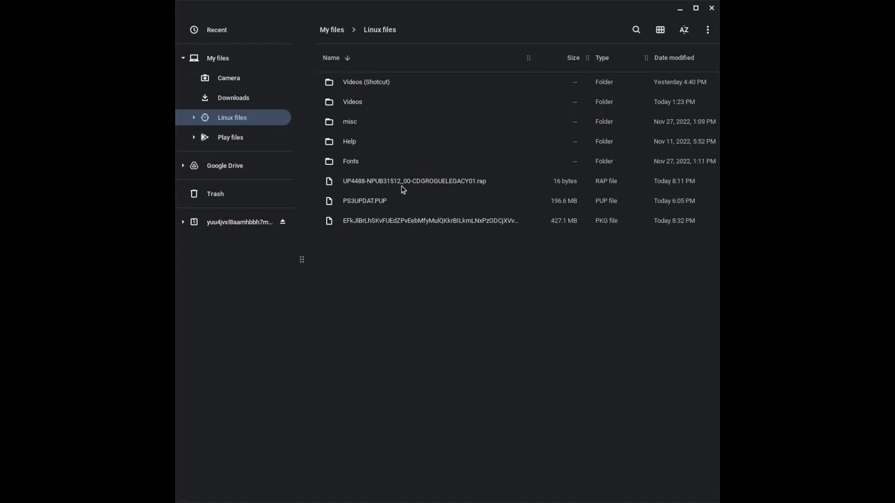
# Close the Files window and boot Rogue Legacy from the RPCS3 game list.
pyautogui.click(712, 9)
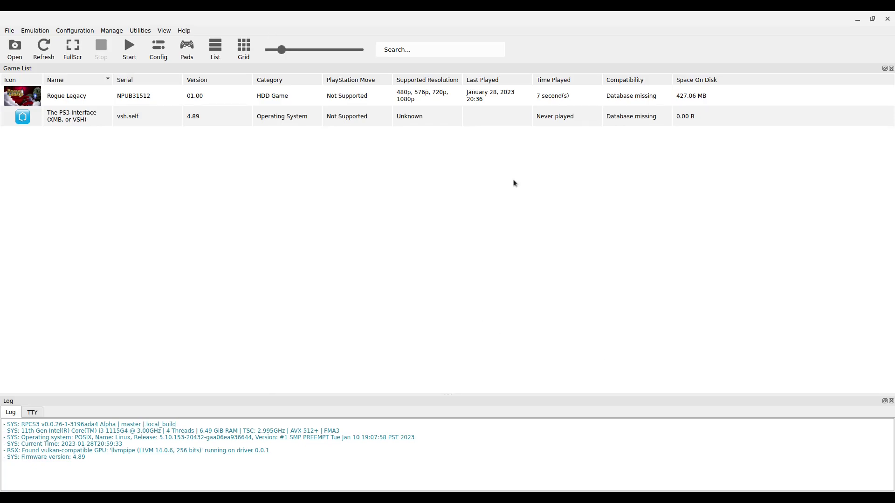
pyautogui.click(413, 103)
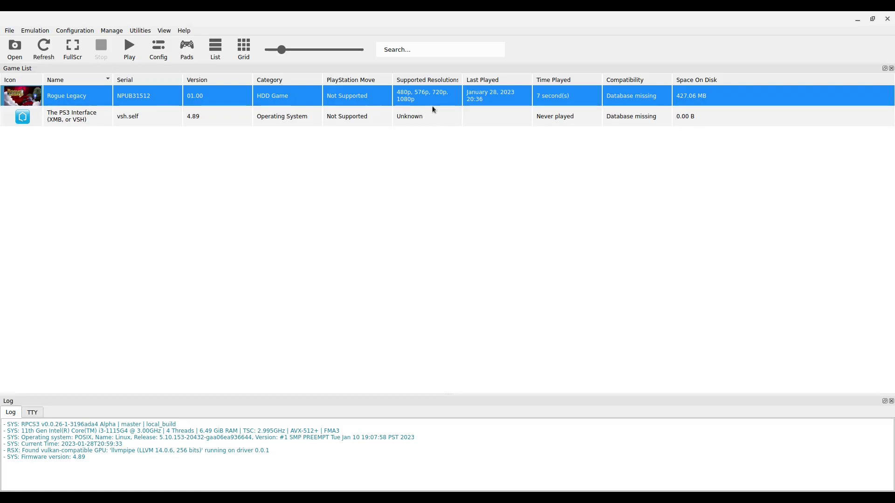
pyautogui.doubleClick(429, 106)
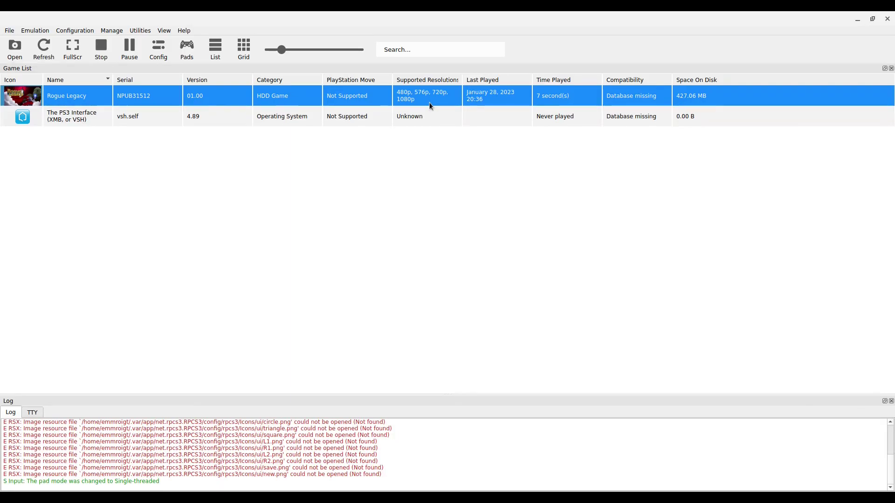